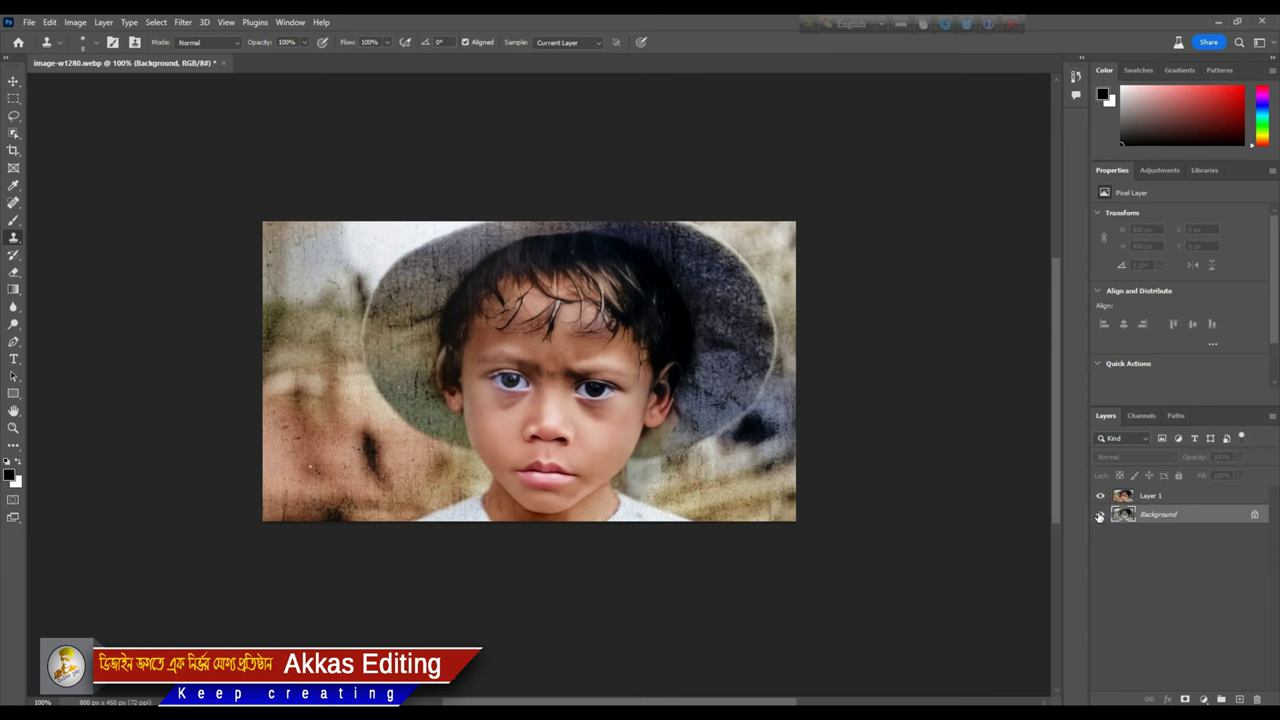
Zoom in on the boy's face and toggle Layer 1's visibility to compare colorized and original.
key(ctrl+plus)
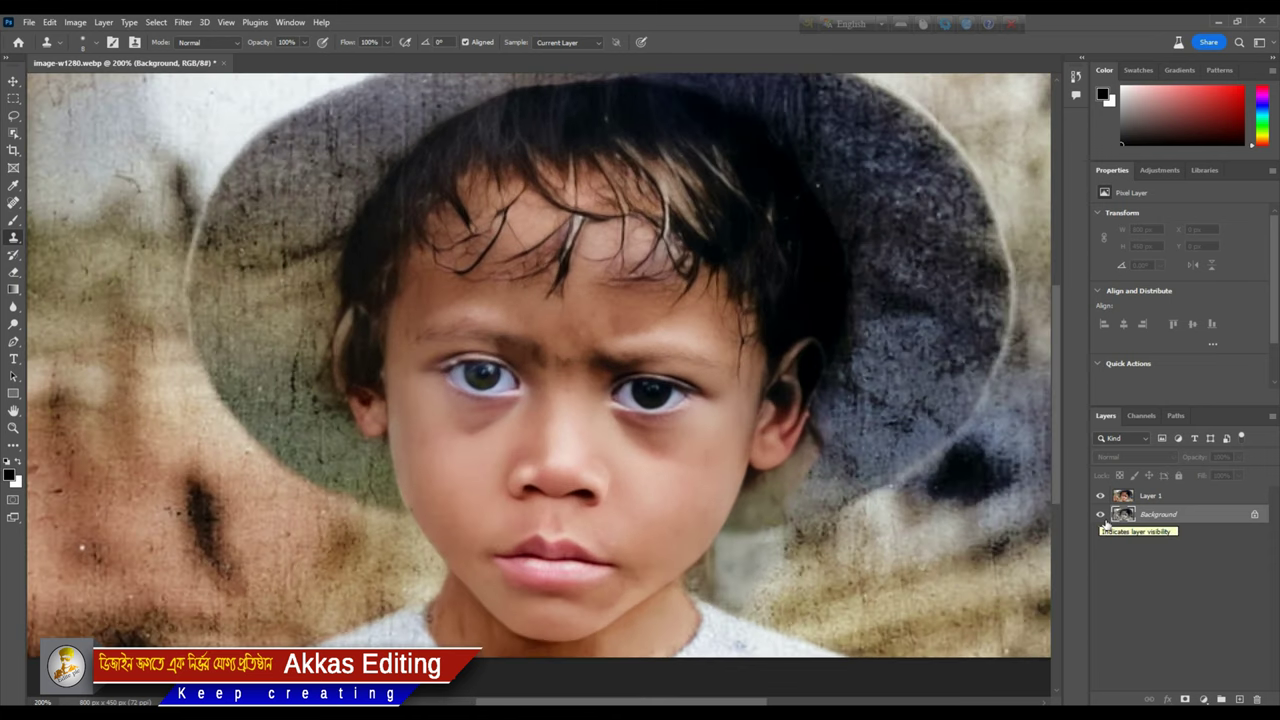
click(1099, 496)
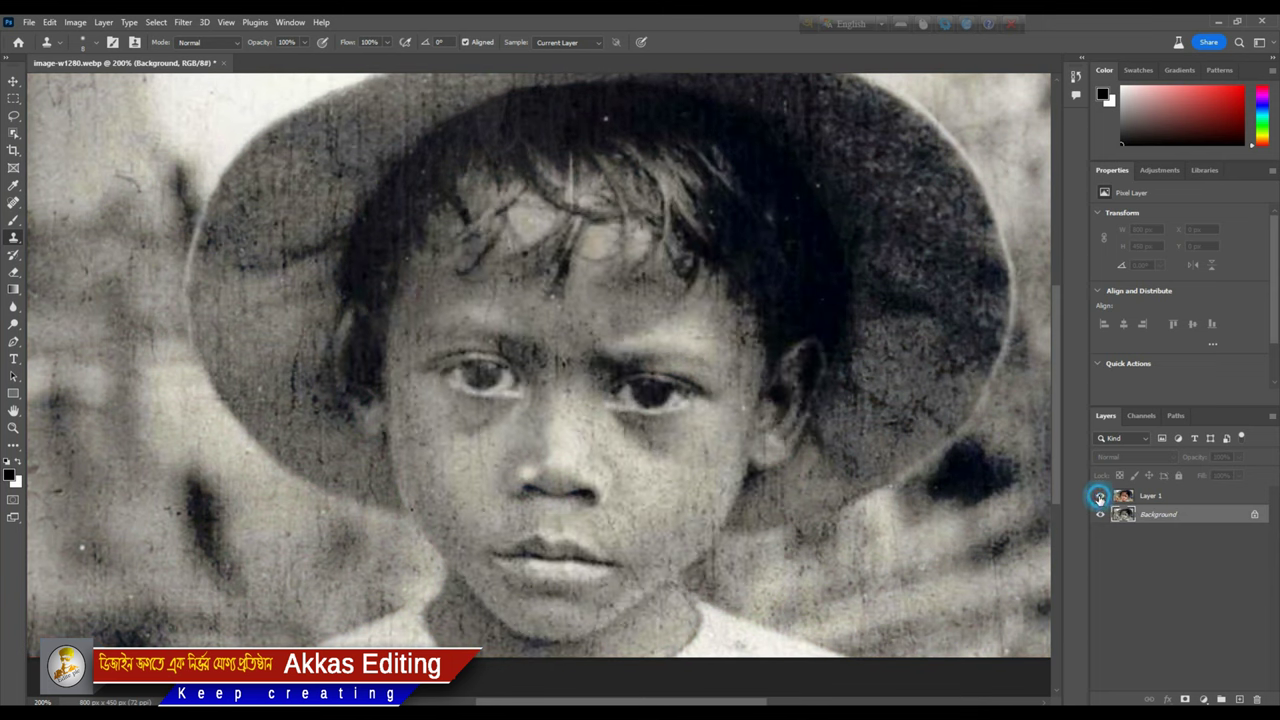
click(1099, 497)
click(1100, 497)
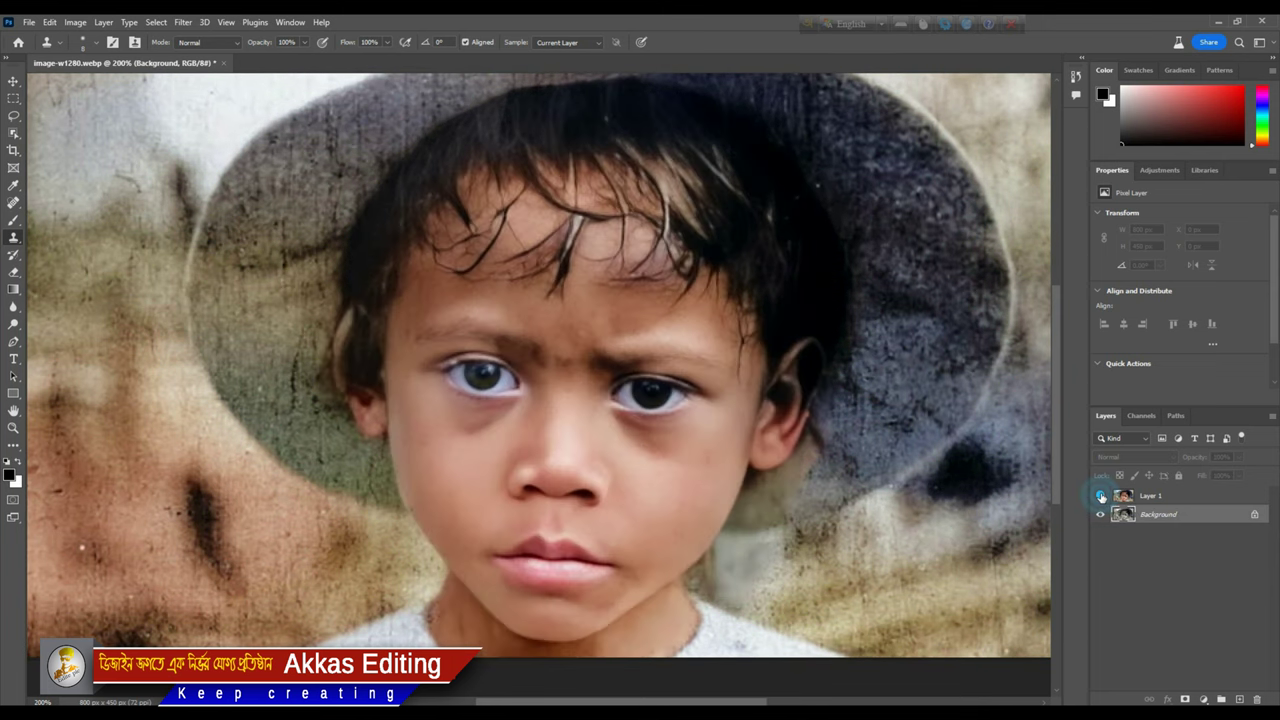
click(1101, 497)
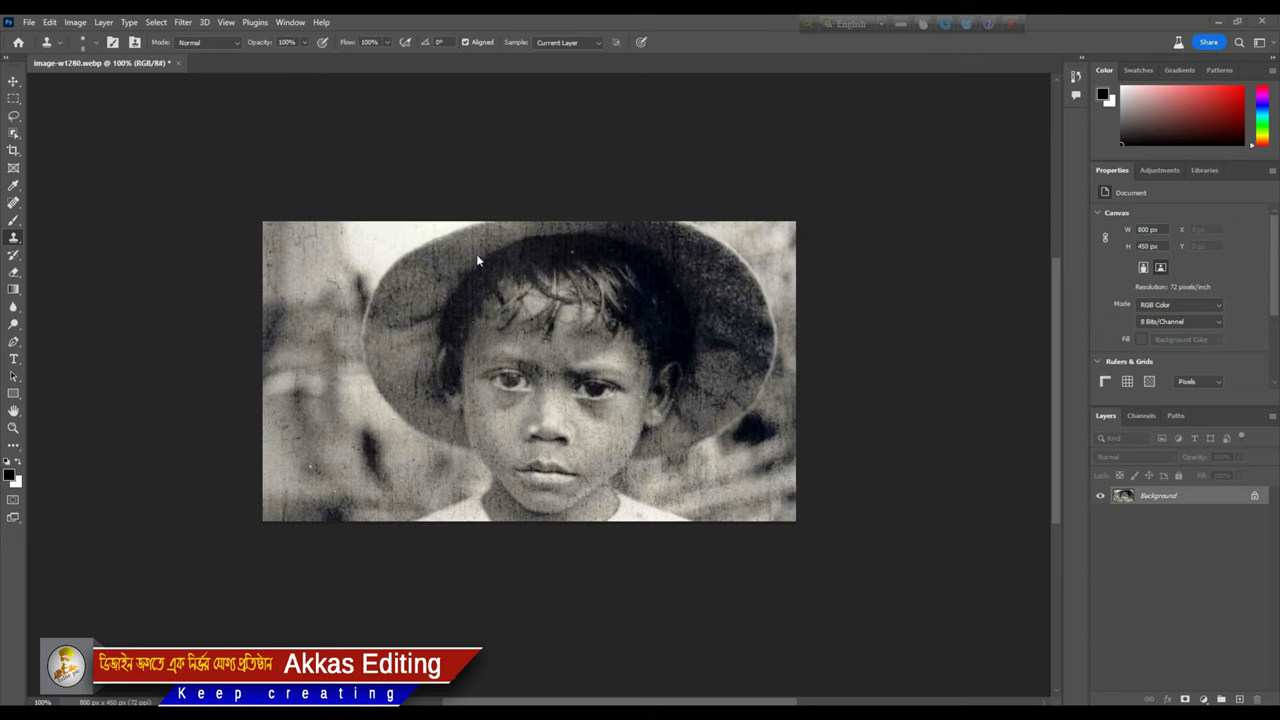
Check the installed Photoshop version via Help > About Photoshop.
click(322, 23)
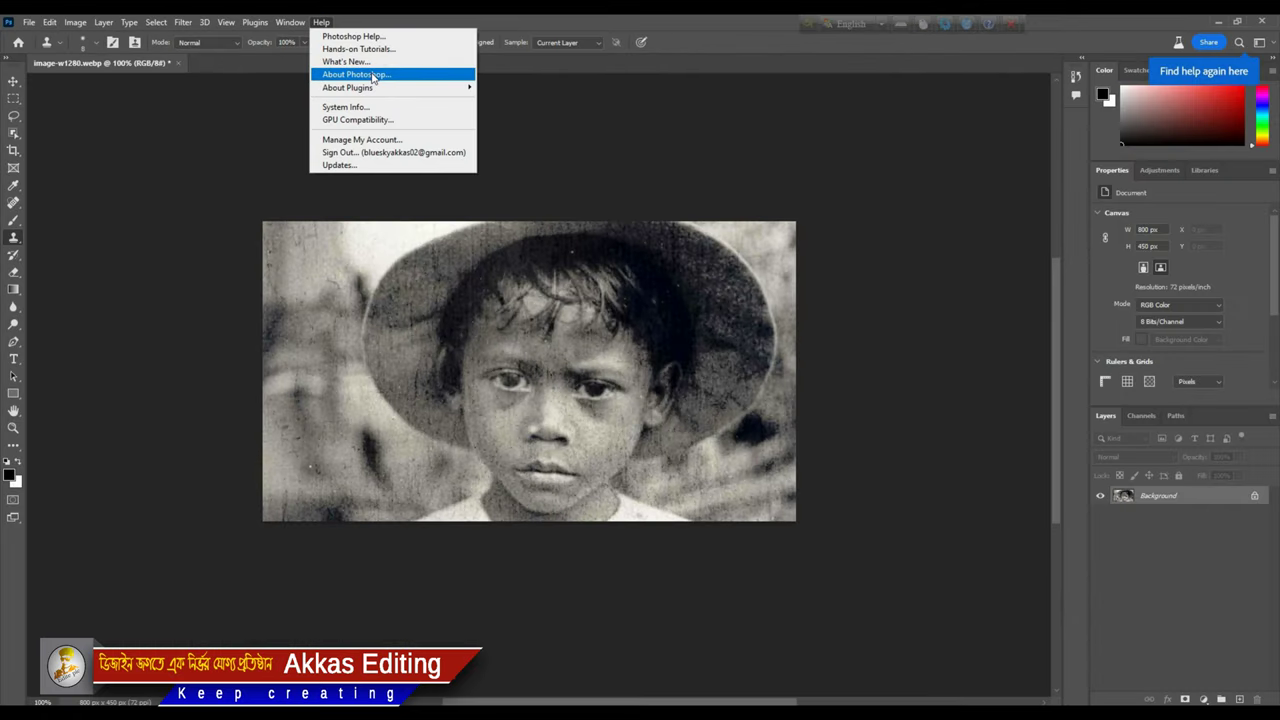
click(390, 88)
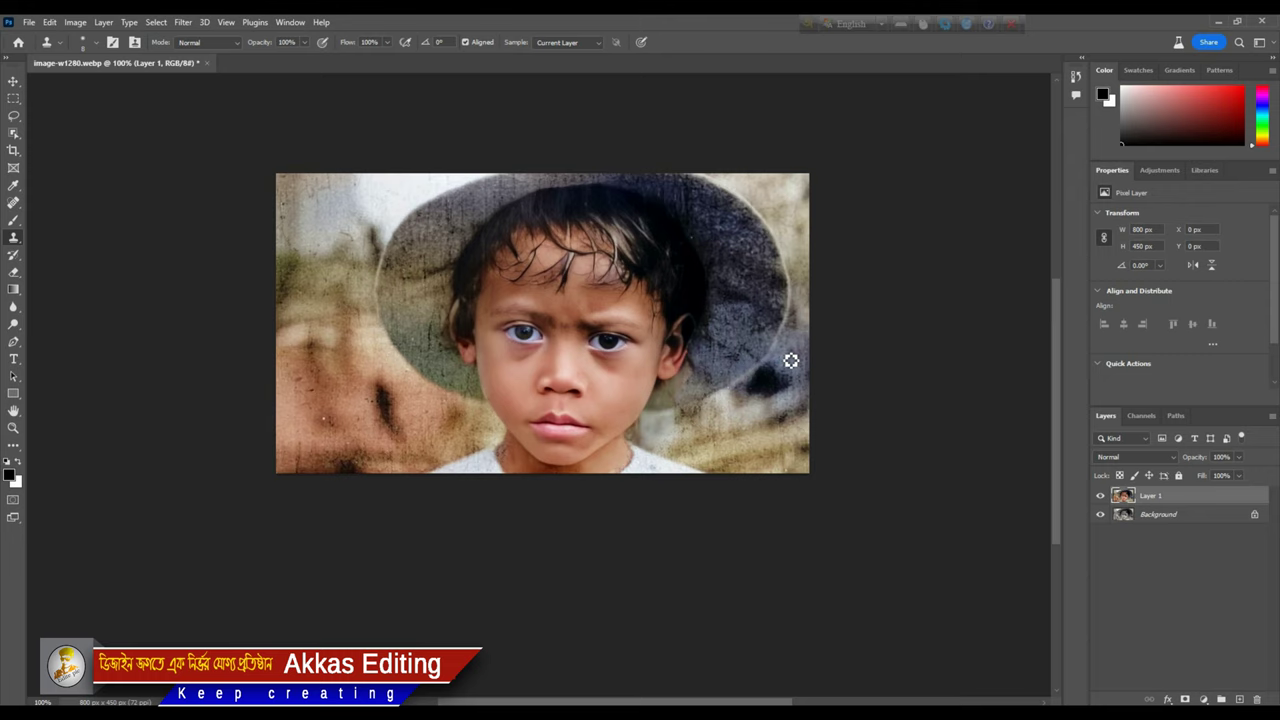
Zoom in on the colorized face and pan to show the hat and the photo's top edge.
key(ctrl+plus)
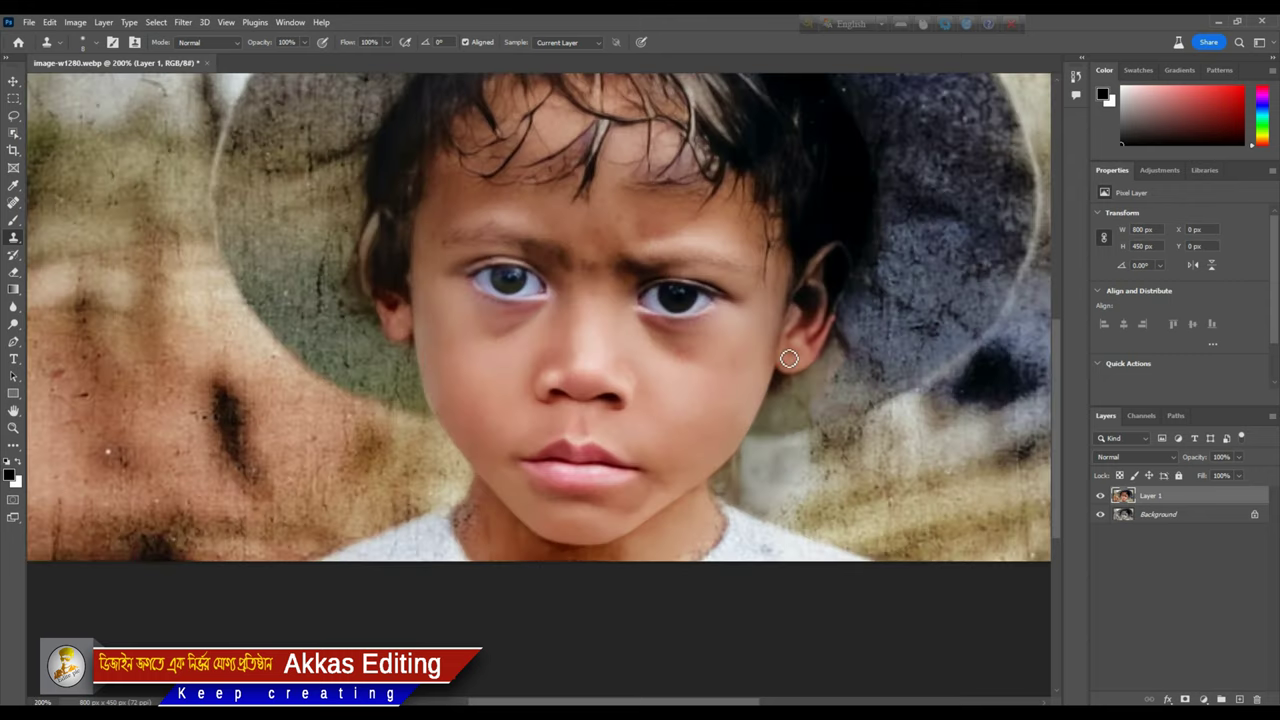
drag(675, 300, 647, 426)
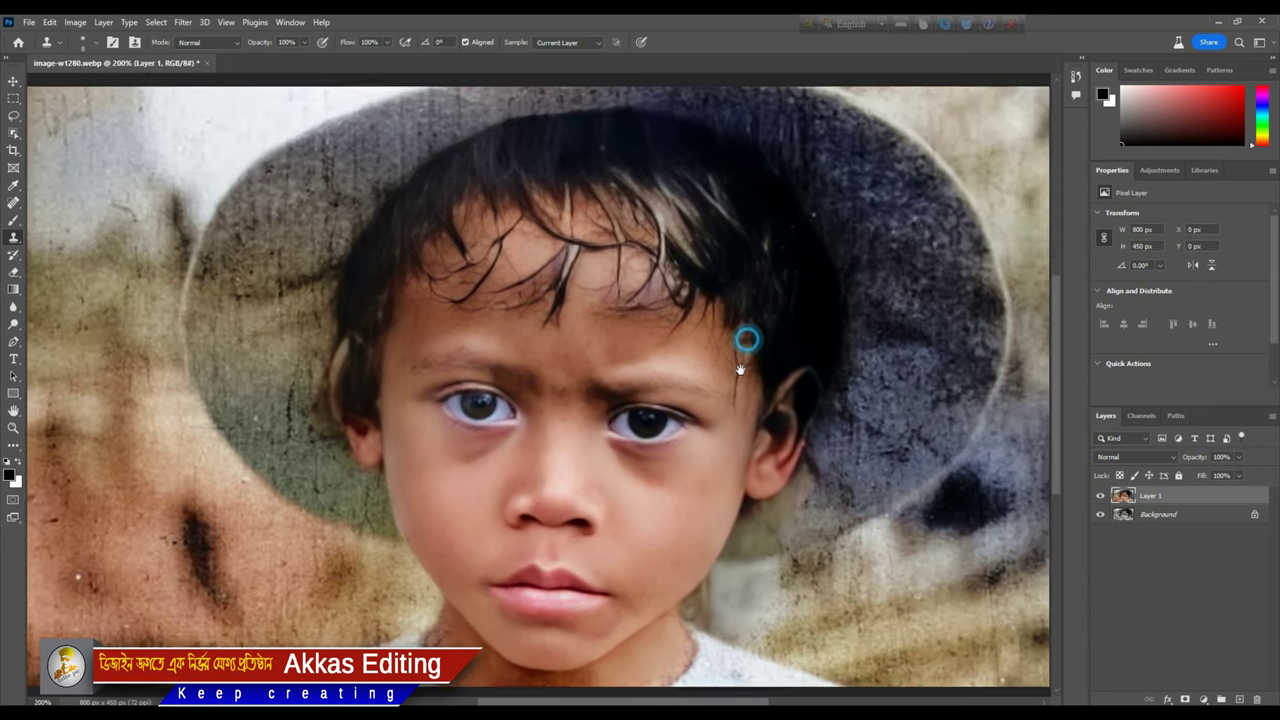
drag(740, 370, 744, 389)
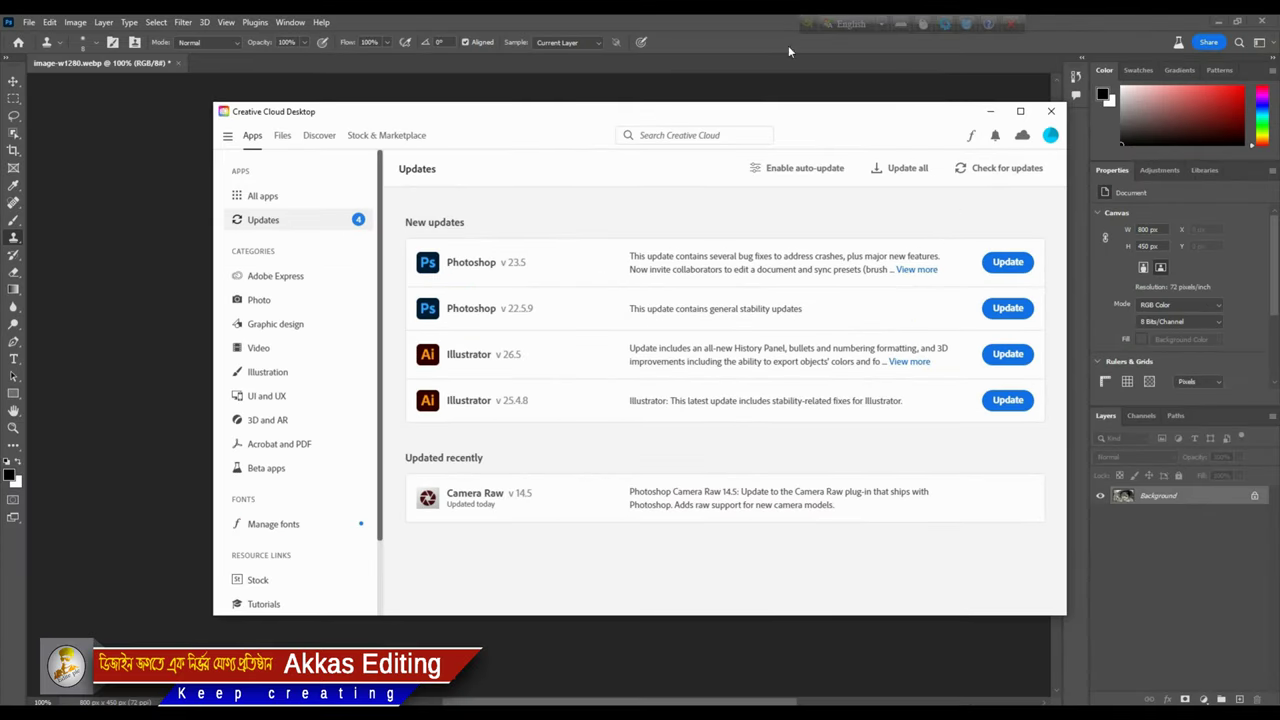
Close the Creative Cloud Desktop window and return to Photoshop's Filter menu.
click(751, 65)
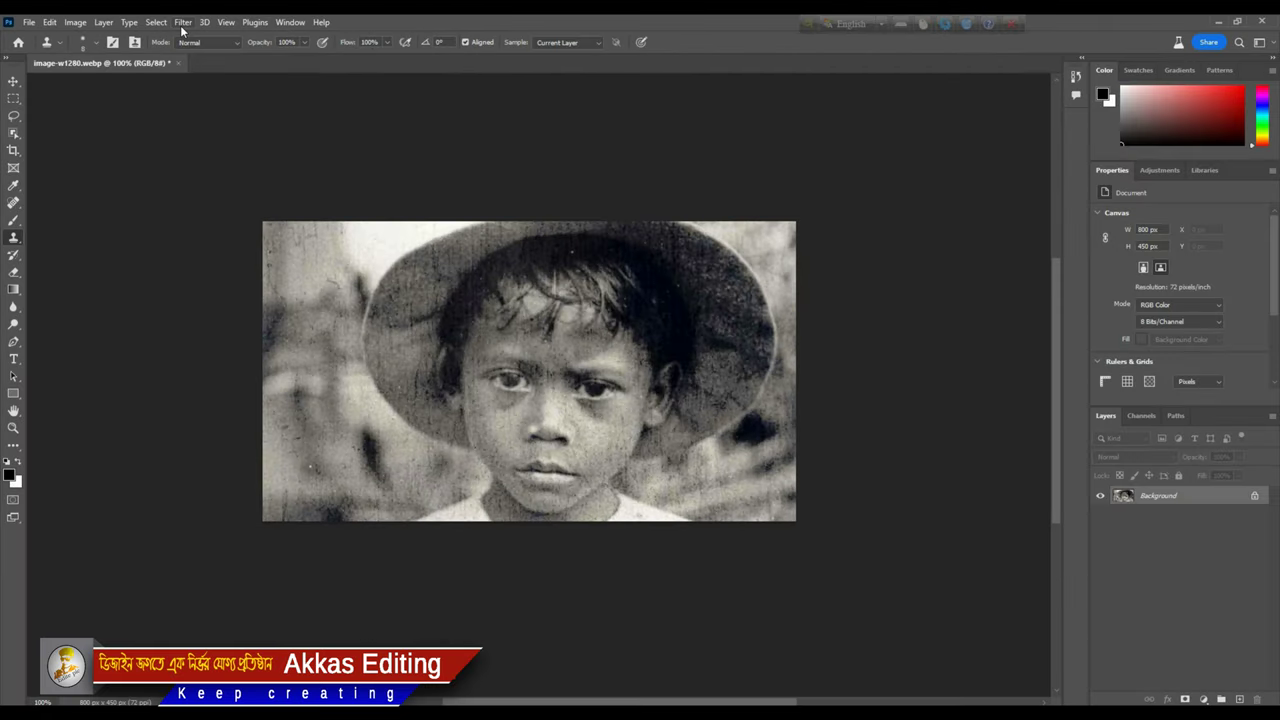
click(183, 23)
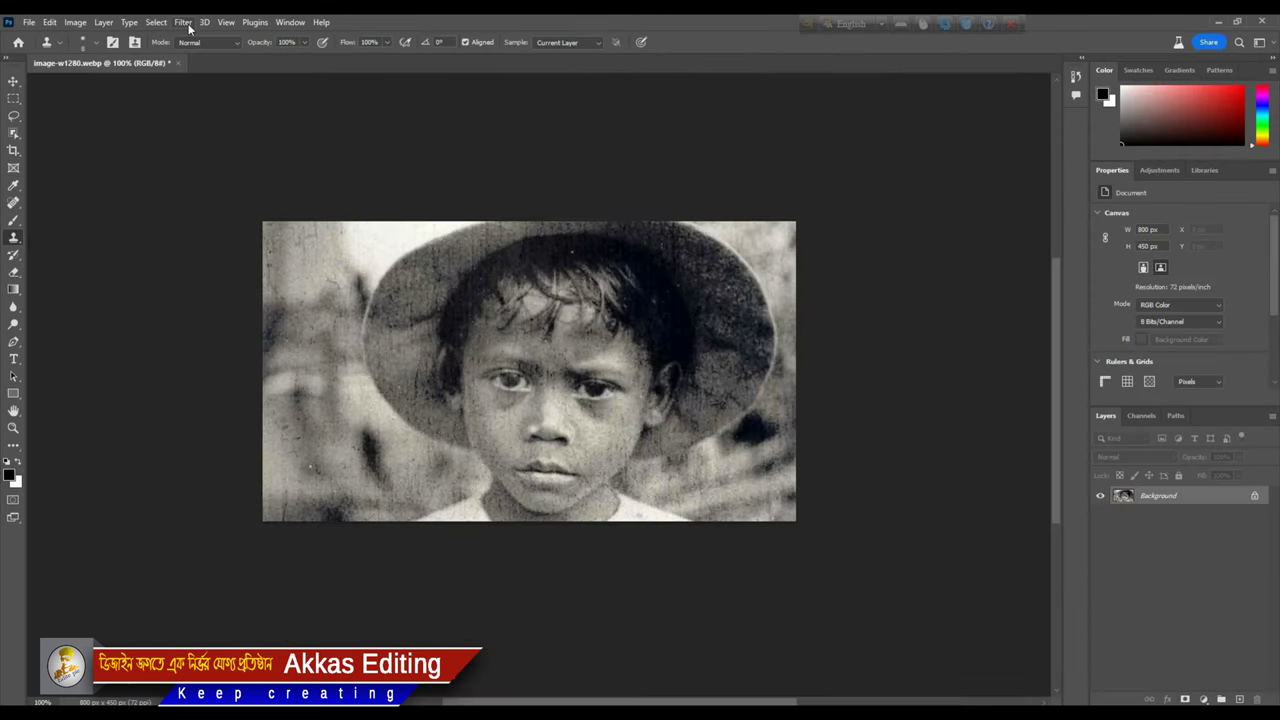
Open the Neural Filters workspace from the Filter menu.
click(186, 23)
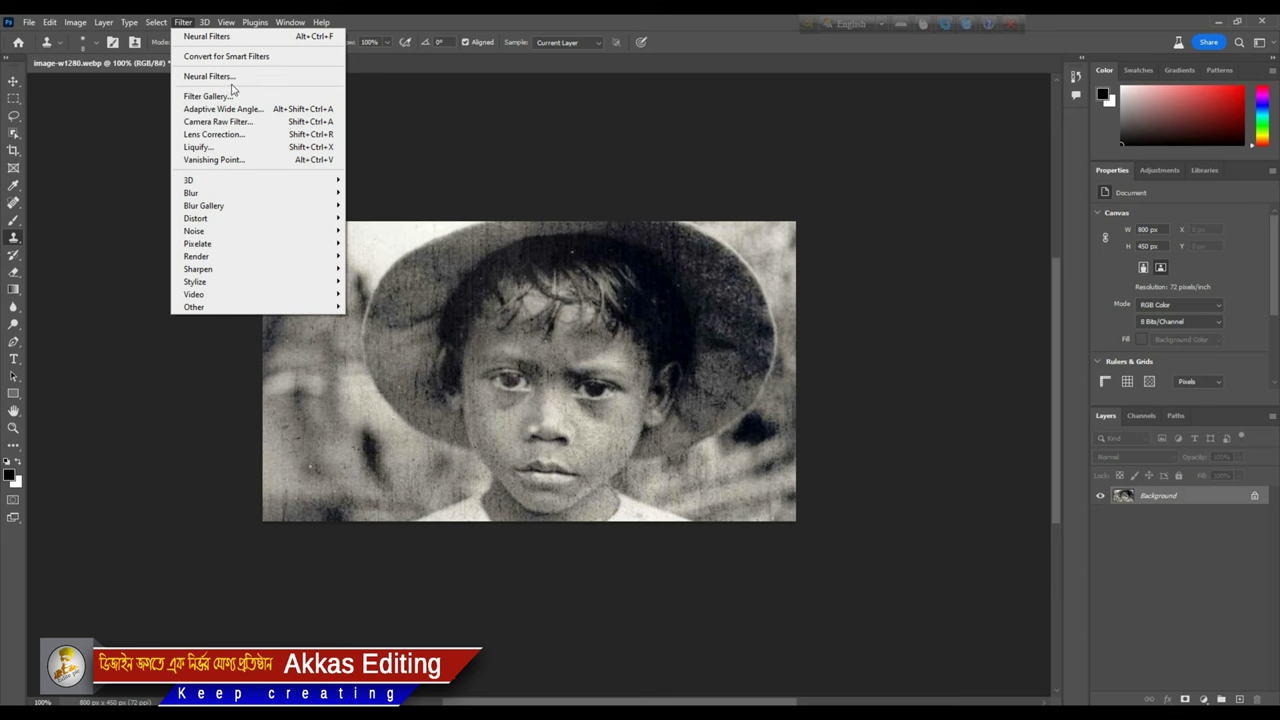
click(231, 80)
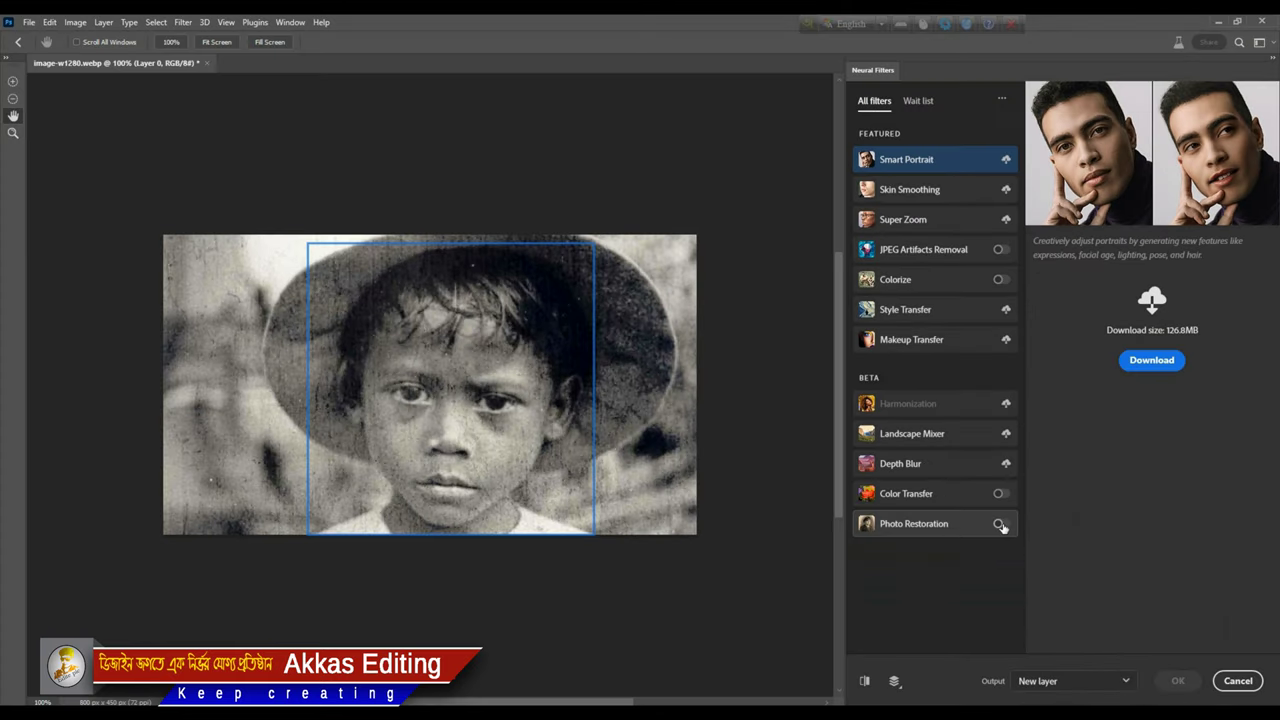
Enable Photo Restoration with Photo enhancement 55, and compare the preview before and after.
click(999, 523)
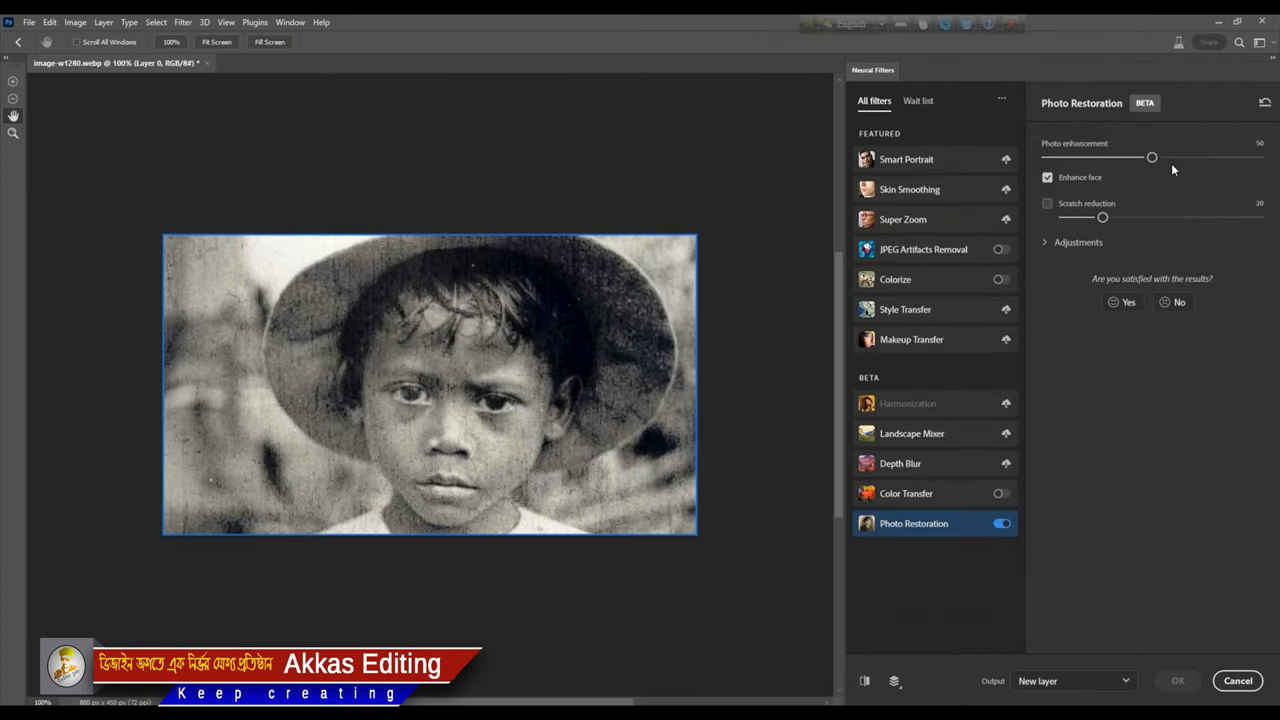
drag(1151, 158, 1162, 158)
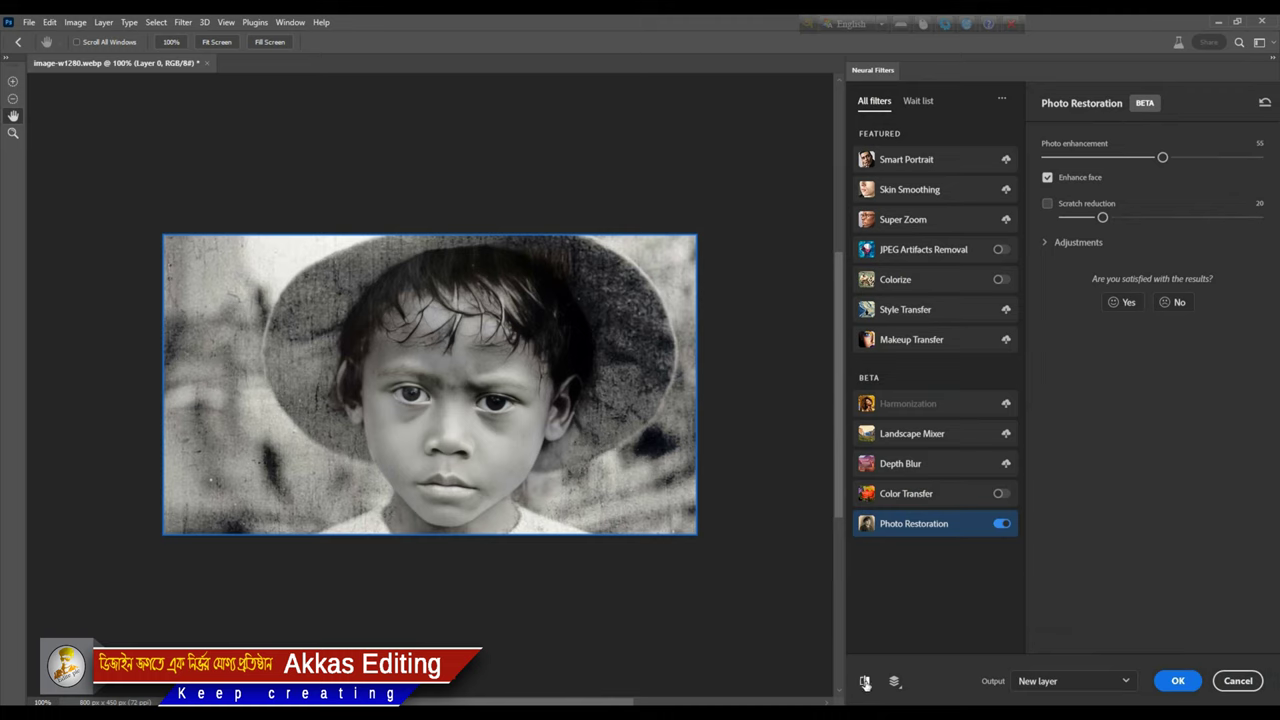
click(866, 682)
click(866, 682)
Enable Colorize with saturation +13, set output to New layer, and apply the Neural Filters.
click(952, 300)
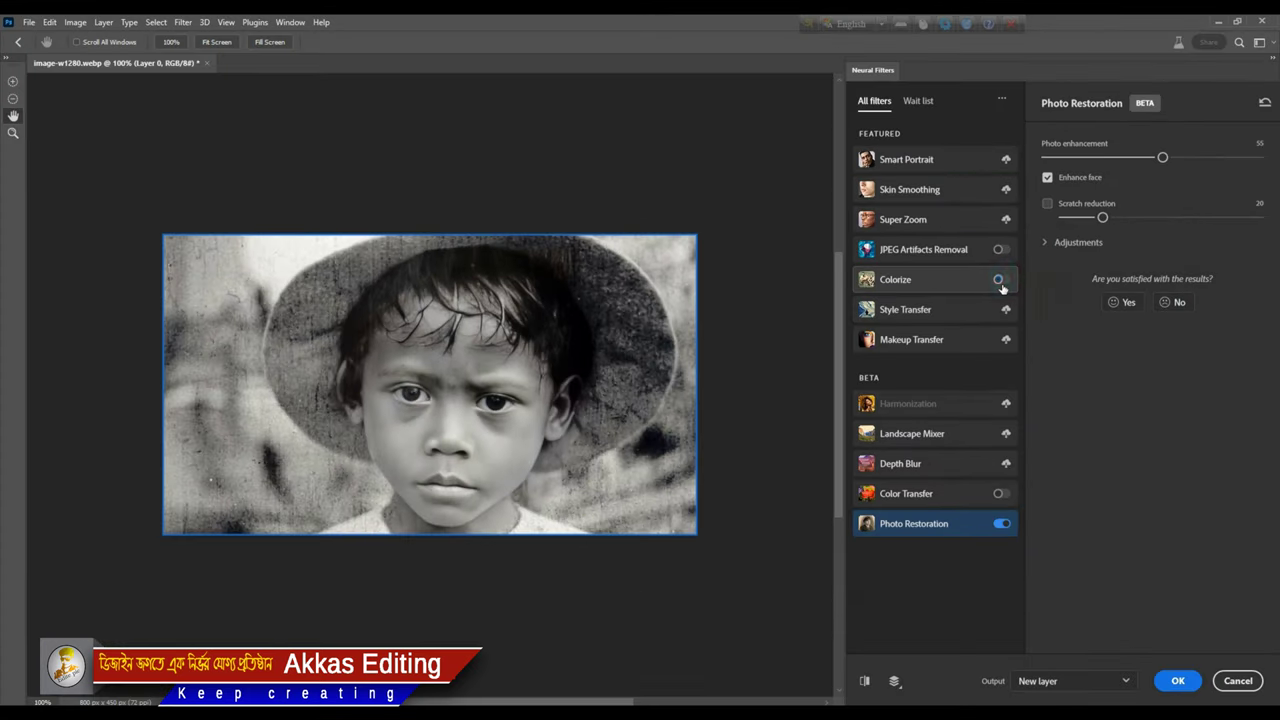
click(999, 280)
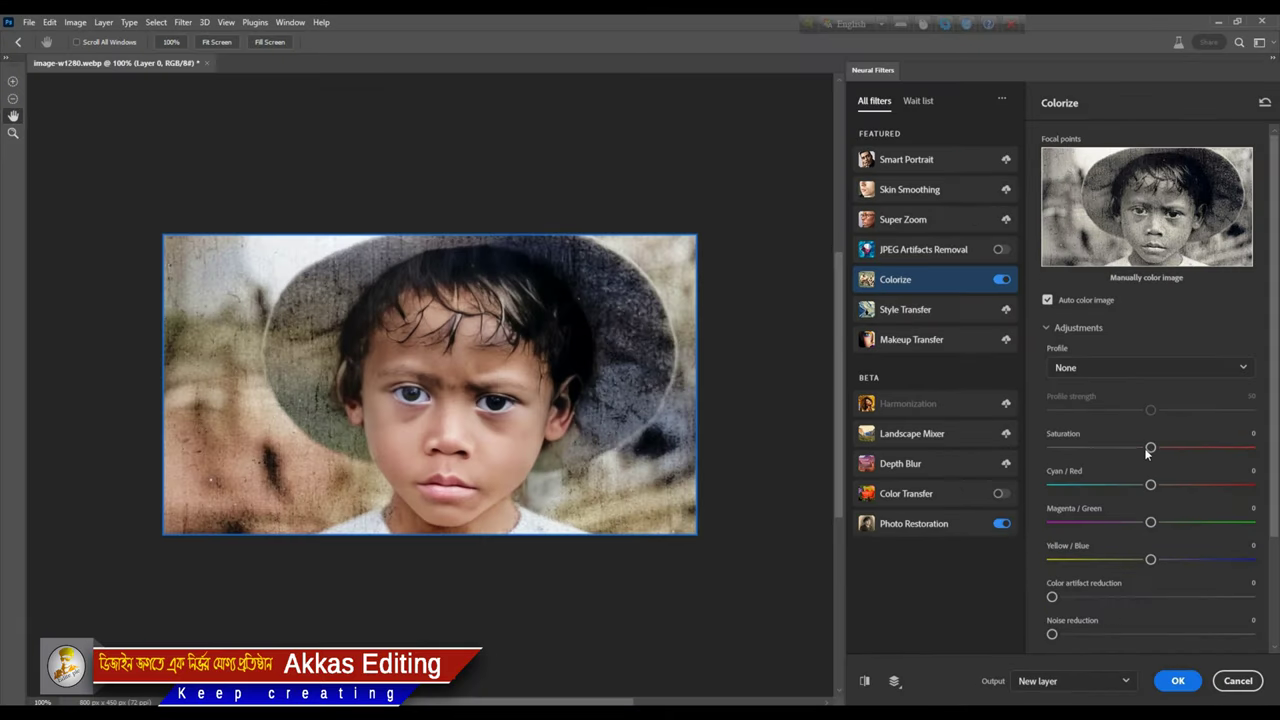
drag(1150, 447, 1177, 448)
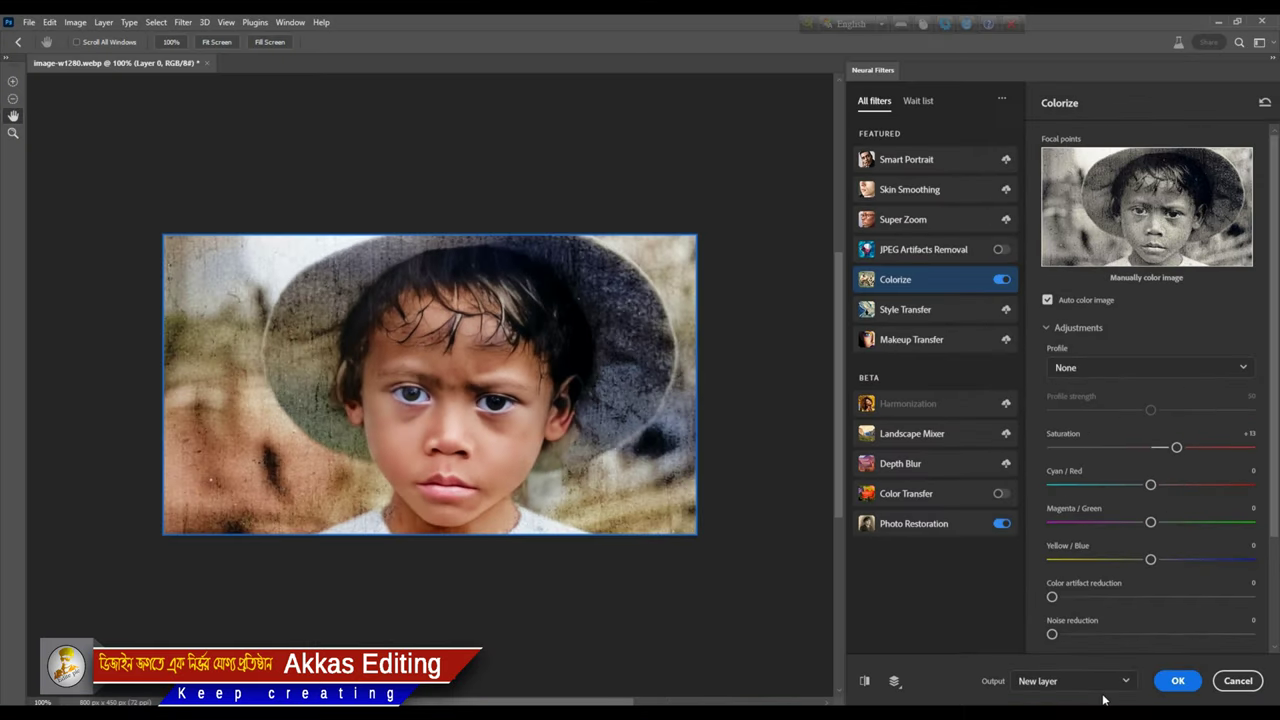
click(1122, 684)
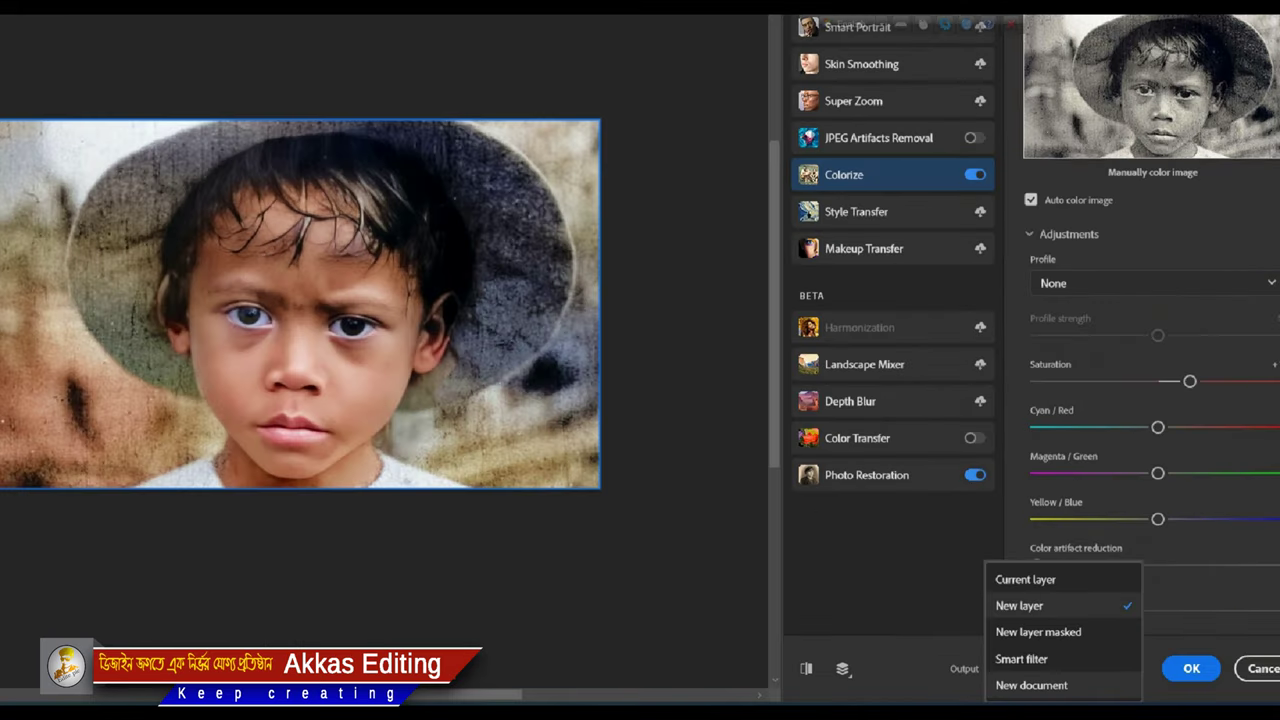
click(1019, 605)
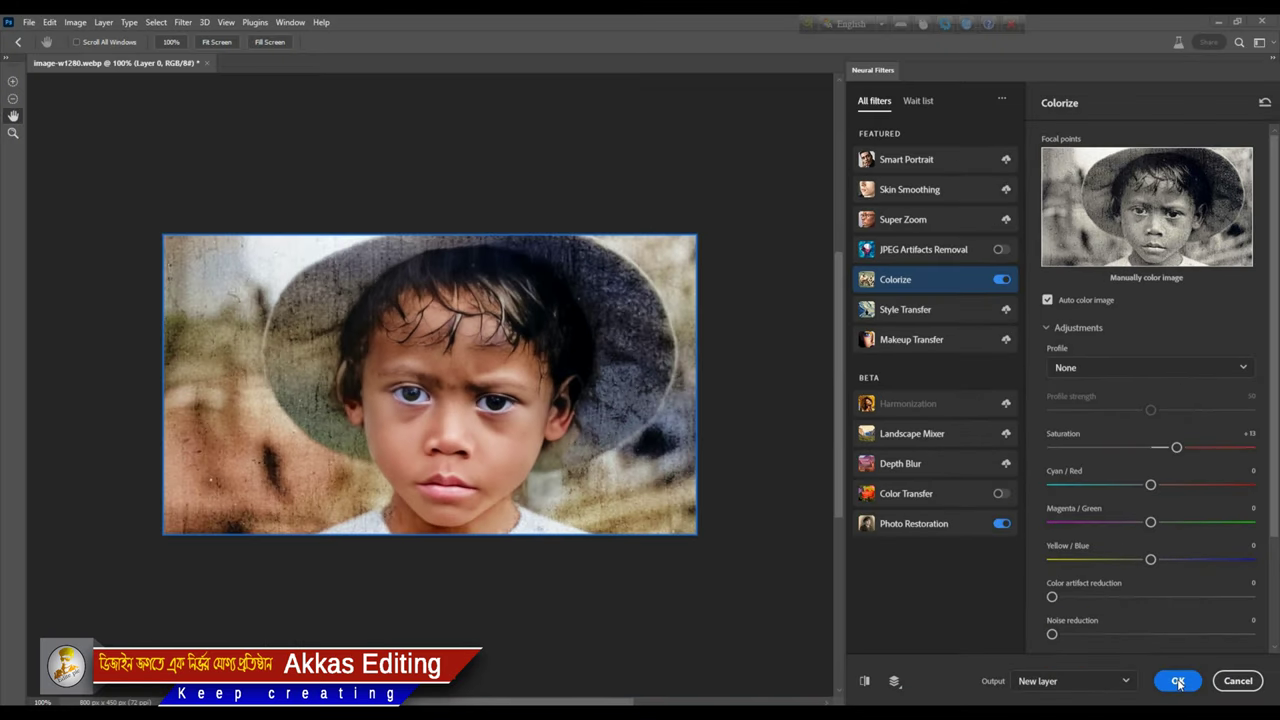
click(1178, 681)
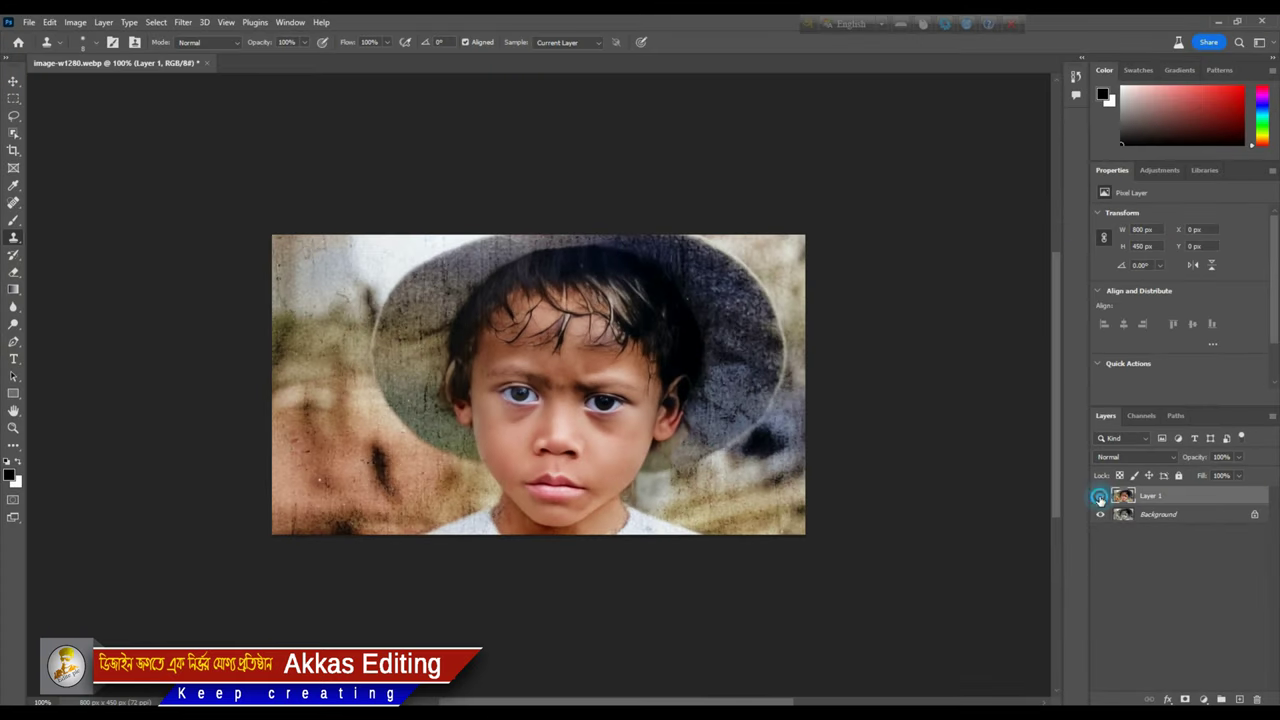
Toggle Layer 1 off and on to compare, then zoom the face to 300% and back to 200%.
click(1100, 496)
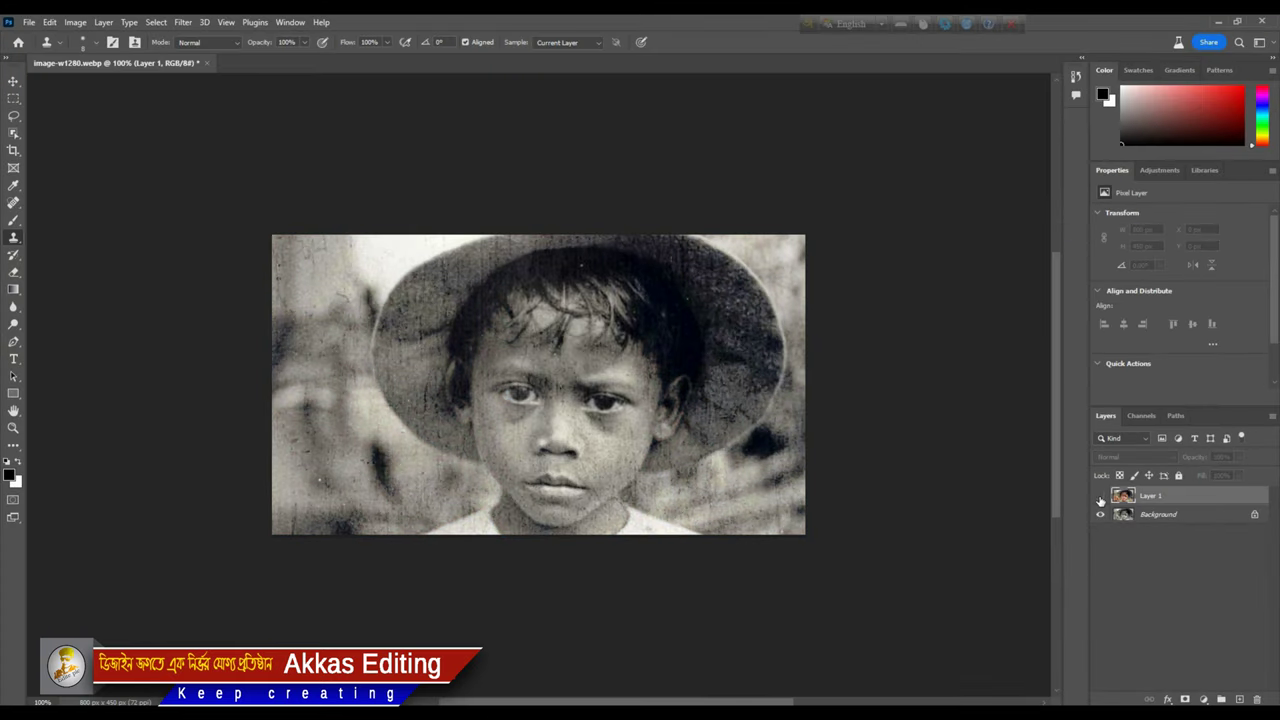
click(1100, 496)
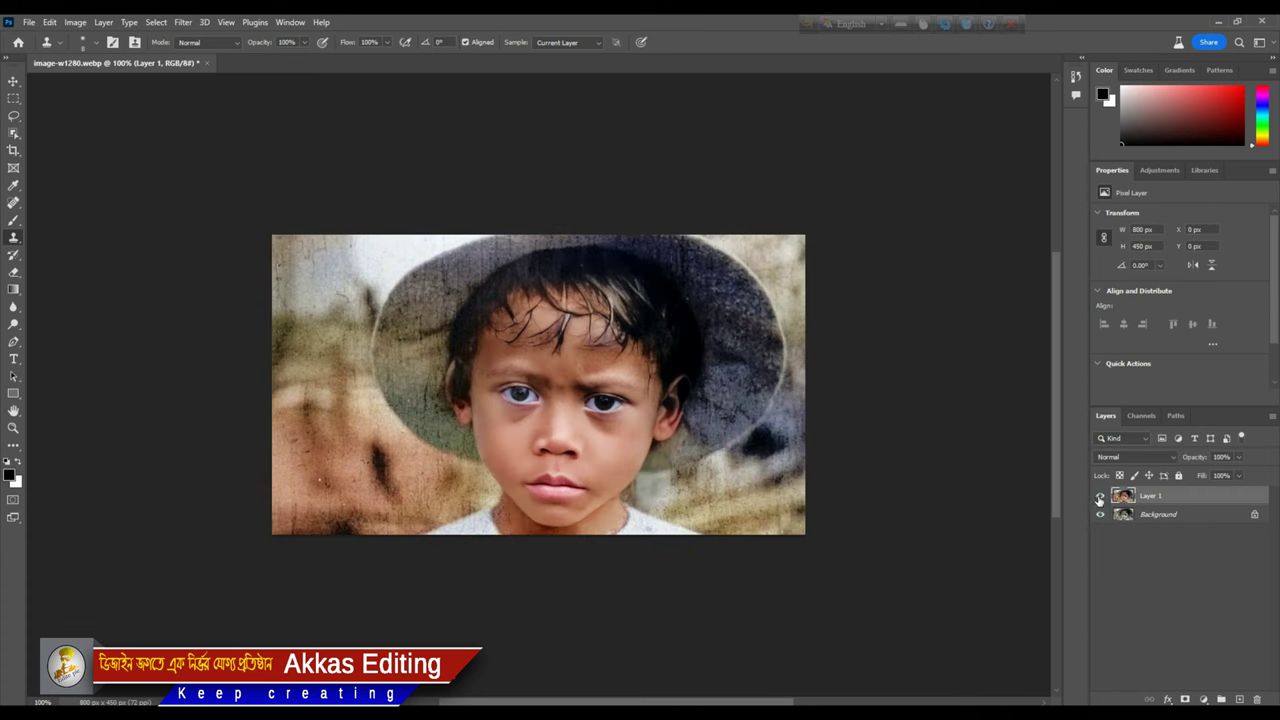
key(ctrl+plus)
key(ctrl+plus)
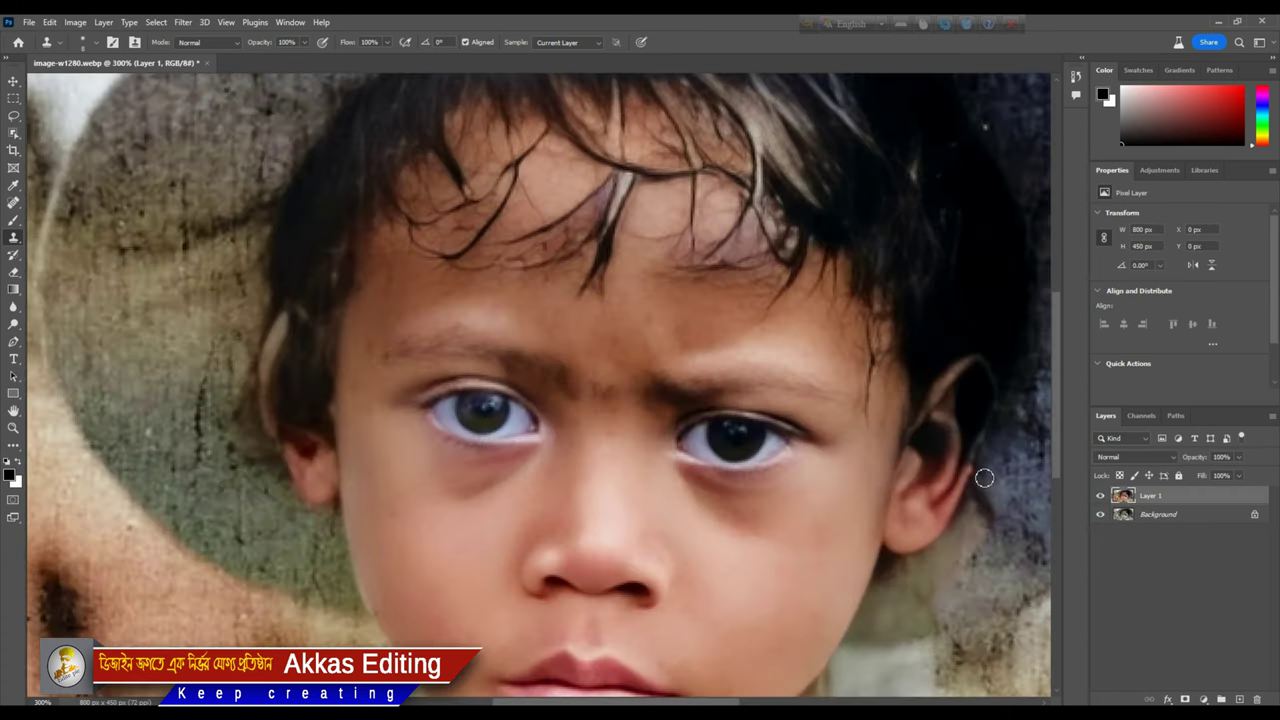
drag(782, 518, 782, 362)
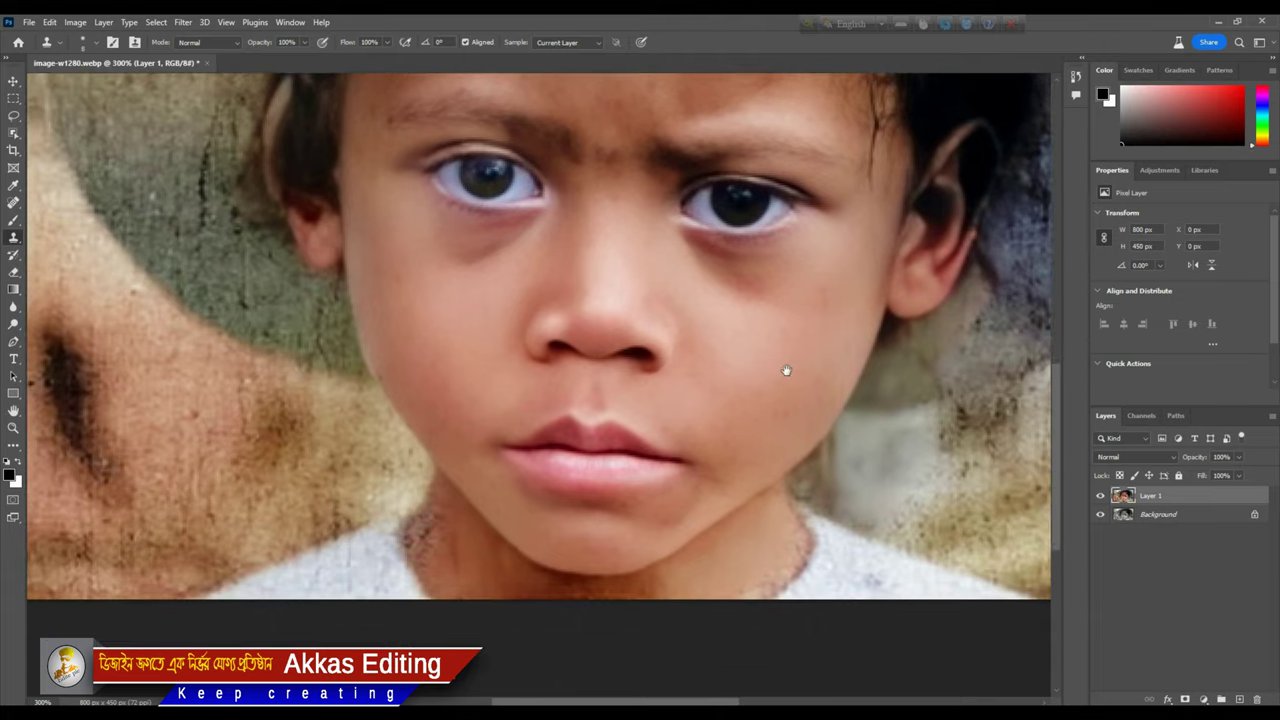
key(ctrl+minus)
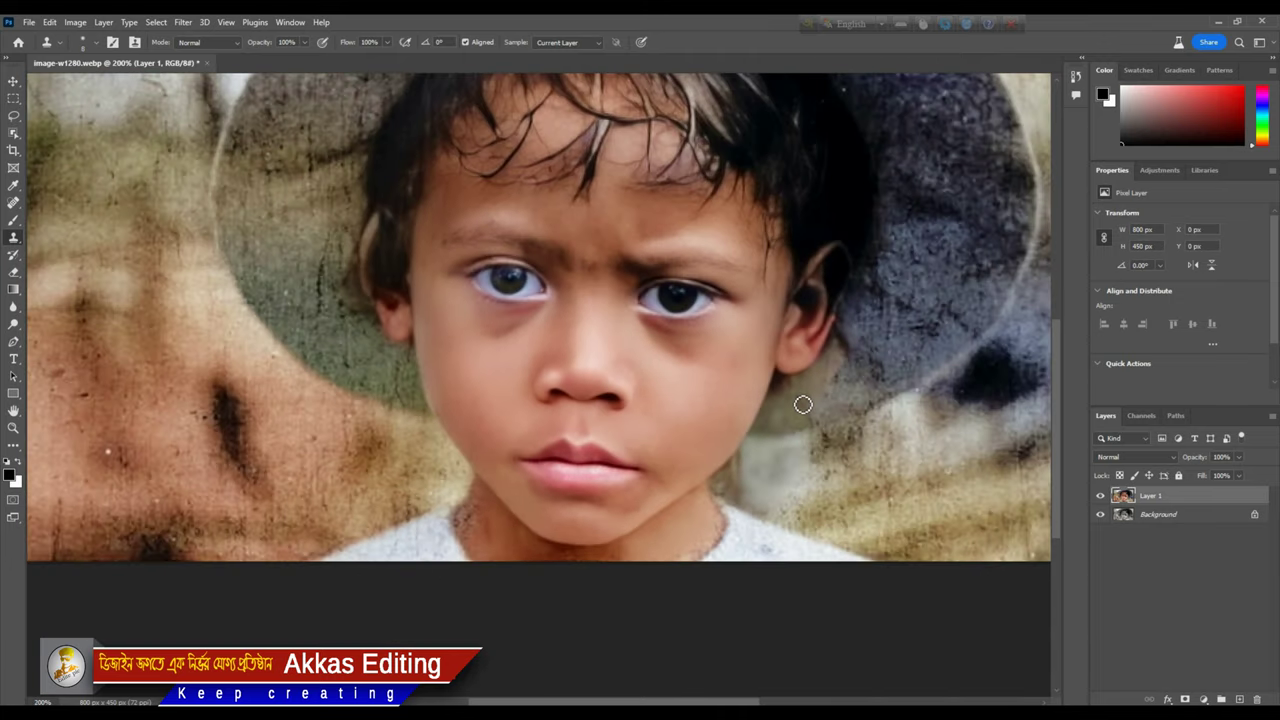